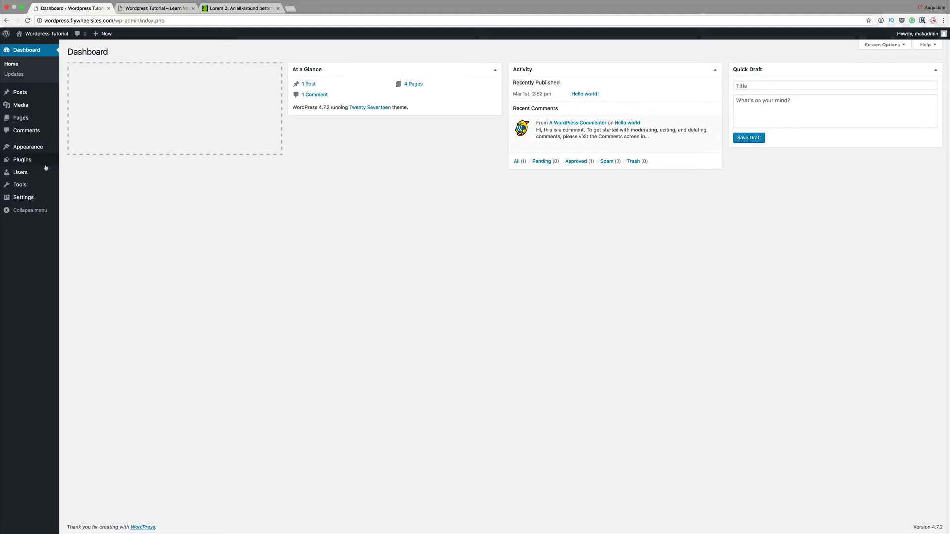
# Step: Go to Appearance > Menus from the Dashboard sidebar
pyautogui.moveTo(40, 148)
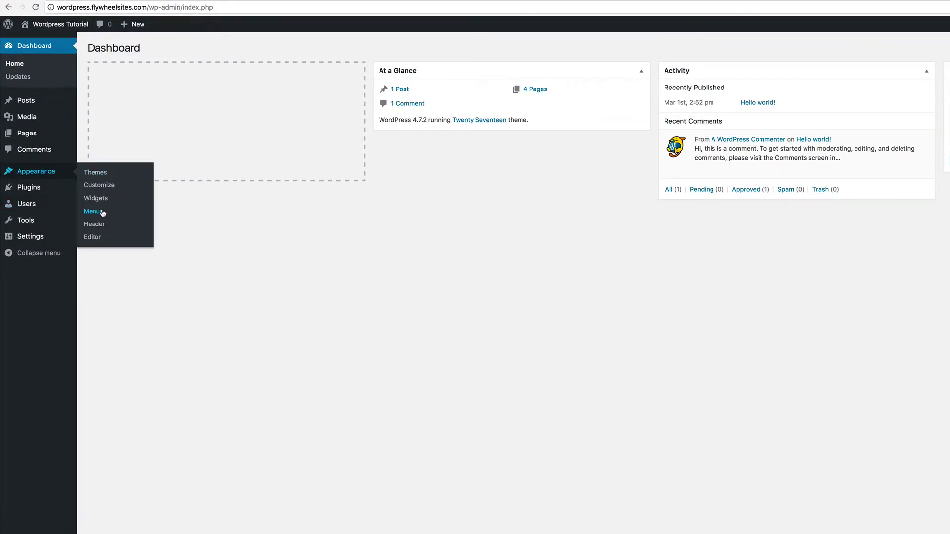
pyautogui.click(94, 212)
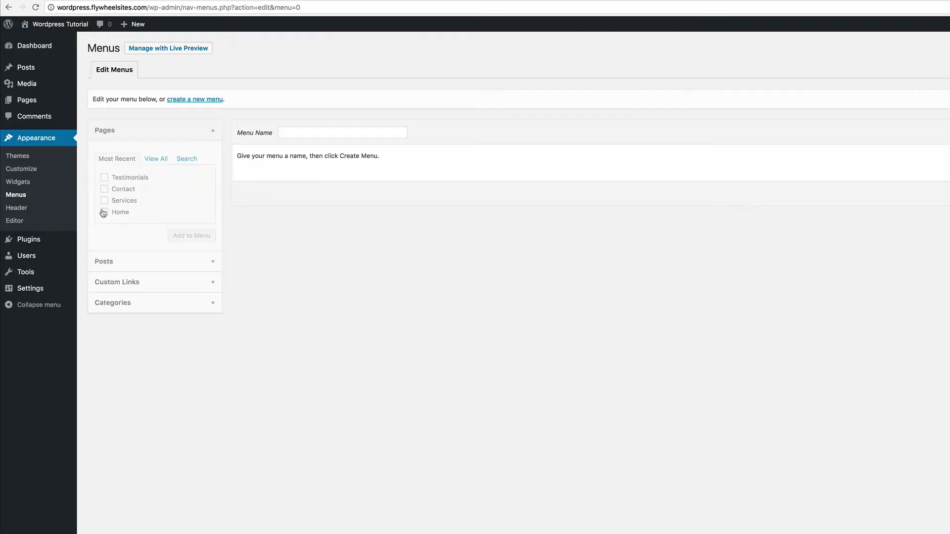
# Step: Name the new menu 'main menu' and create it
pyautogui.click(321, 135)
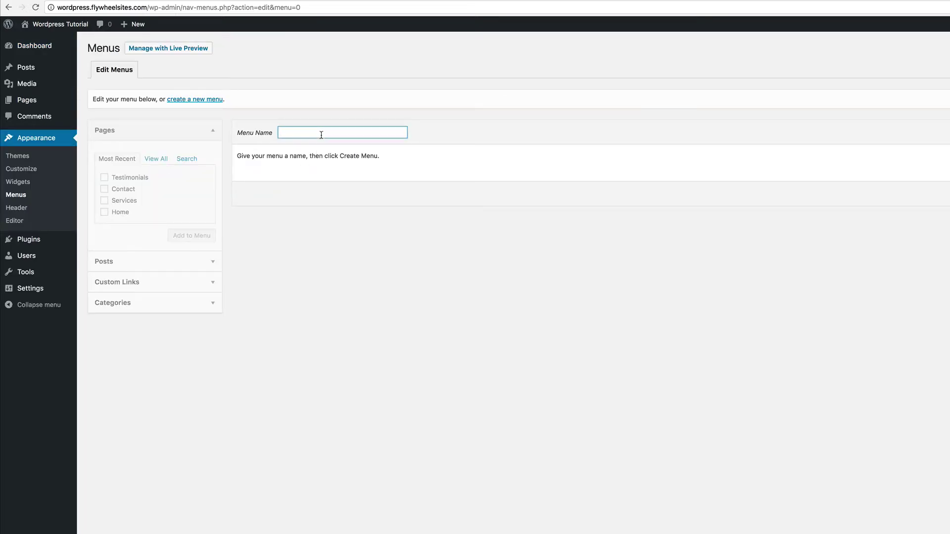
pyautogui.write('main')
pyautogui.click(314, 144)
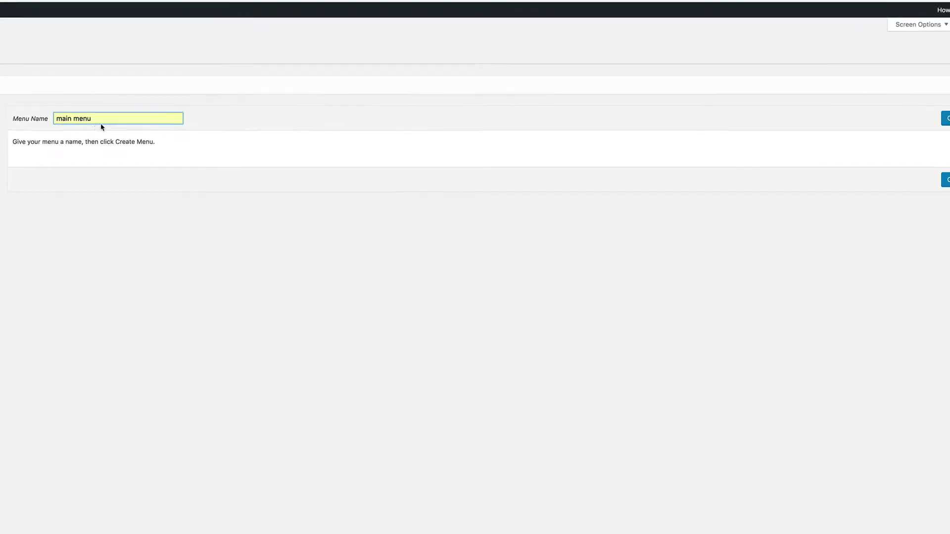
pyautogui.click(943, 122)
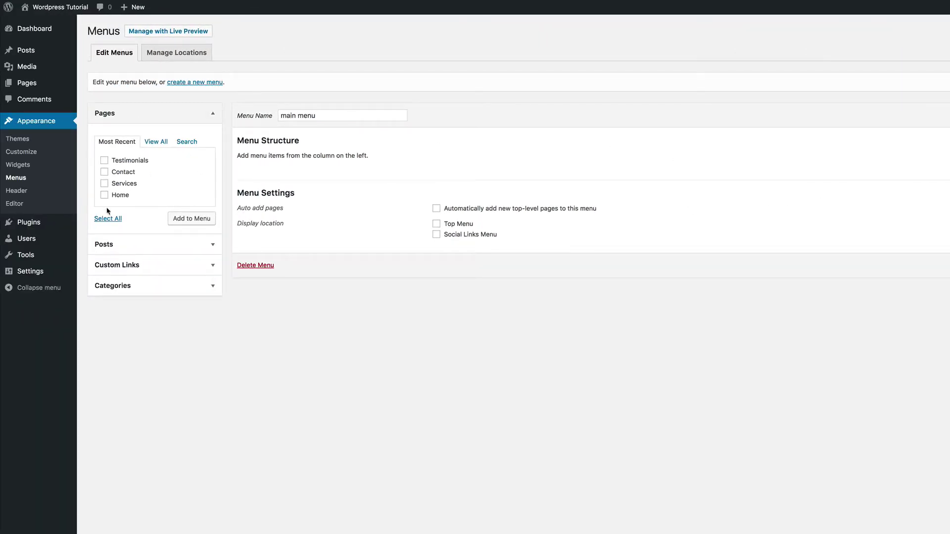
# Step: Add all four recent pages (Testimonials, Contact, Services, Home) to main menu and save
pyautogui.click(110, 219)
pyautogui.click(185, 222)
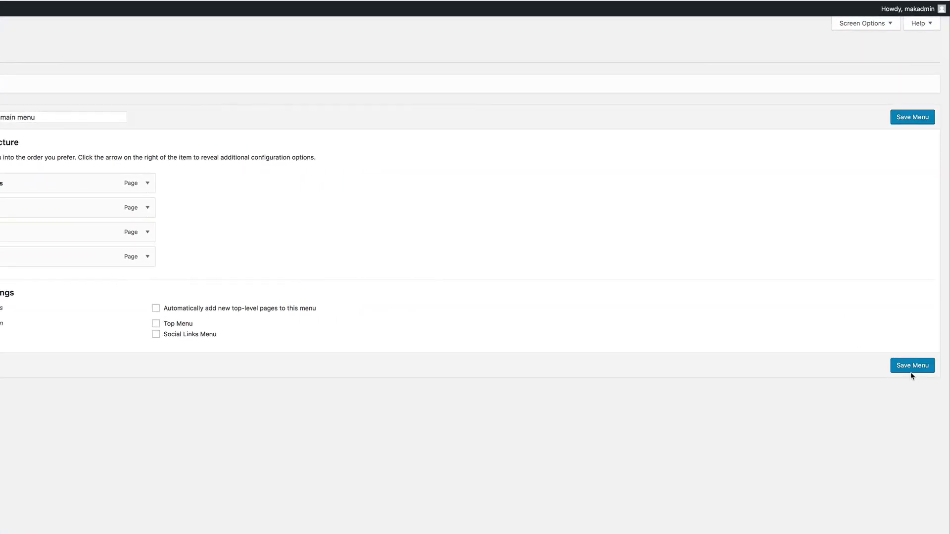
pyautogui.click(912, 366)
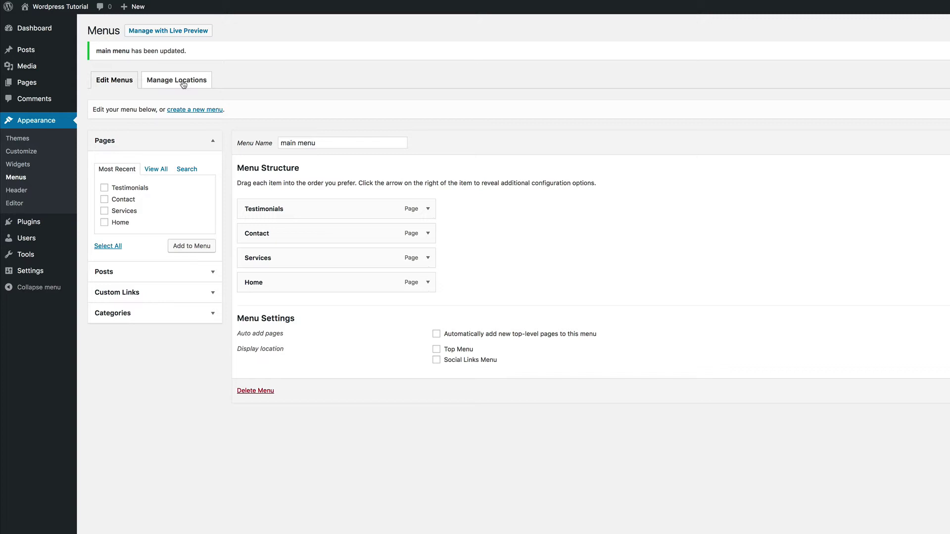
# Step: Under Manage Locations, select 'main menu' for Top Menu and save changes
pyautogui.click(186, 83)
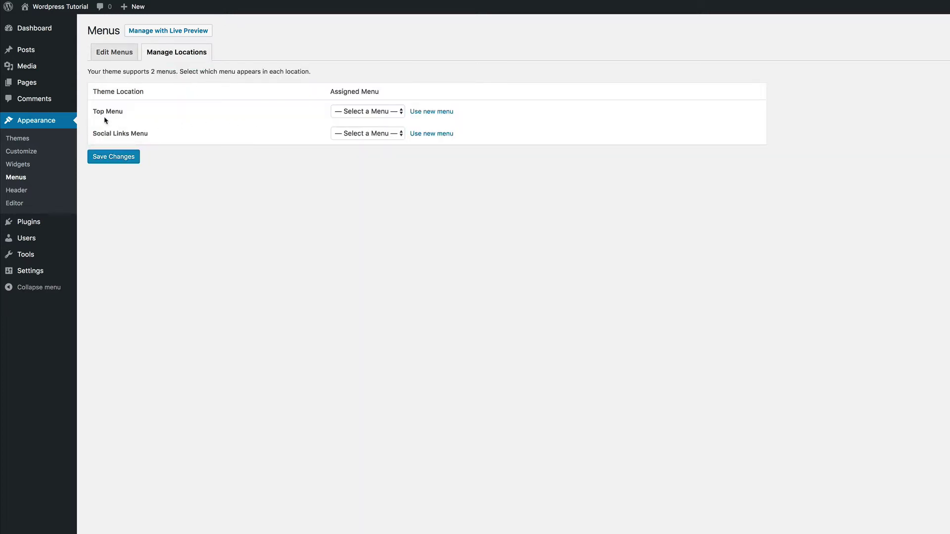
pyautogui.click(367, 112)
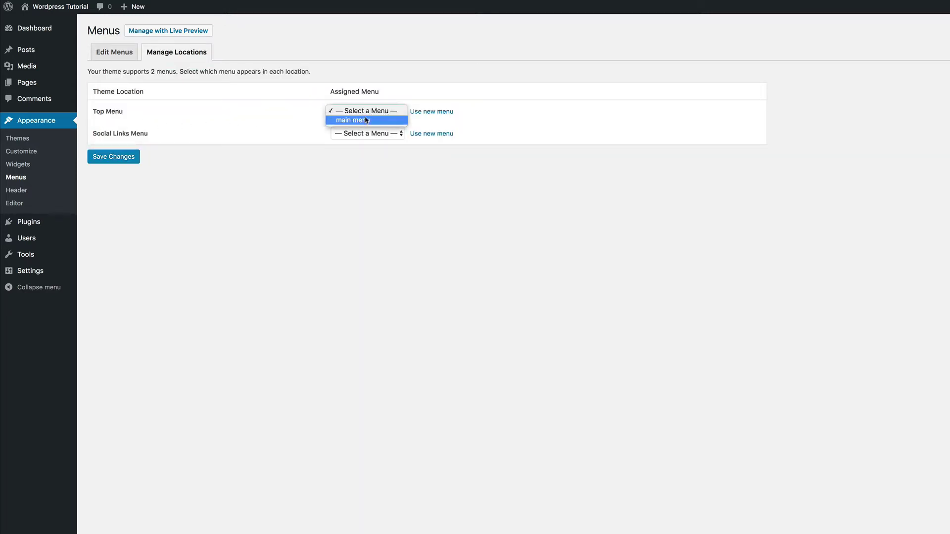
pyautogui.click(365, 121)
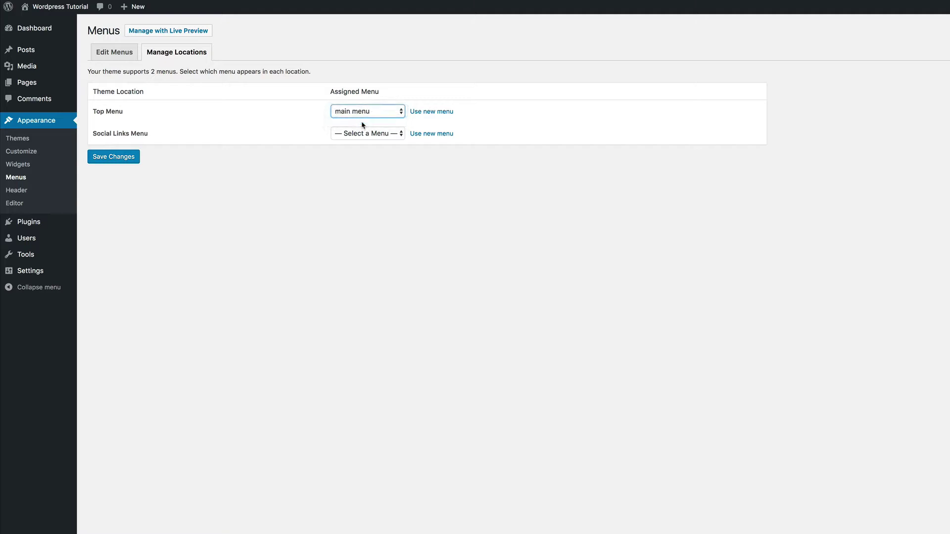
pyautogui.click(130, 157)
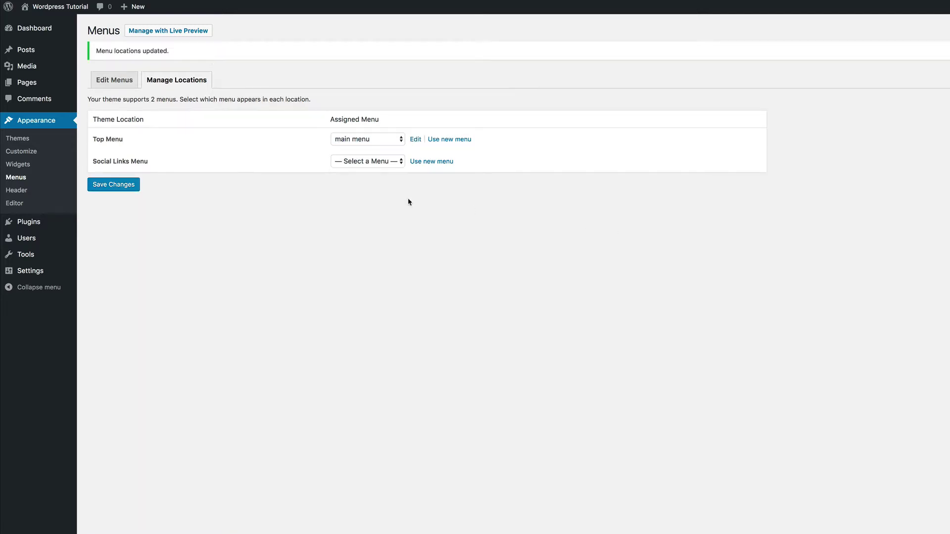
# Step: Return to Edit Menus and re-save main menu with Top Menu as display location
pyautogui.click(122, 79)
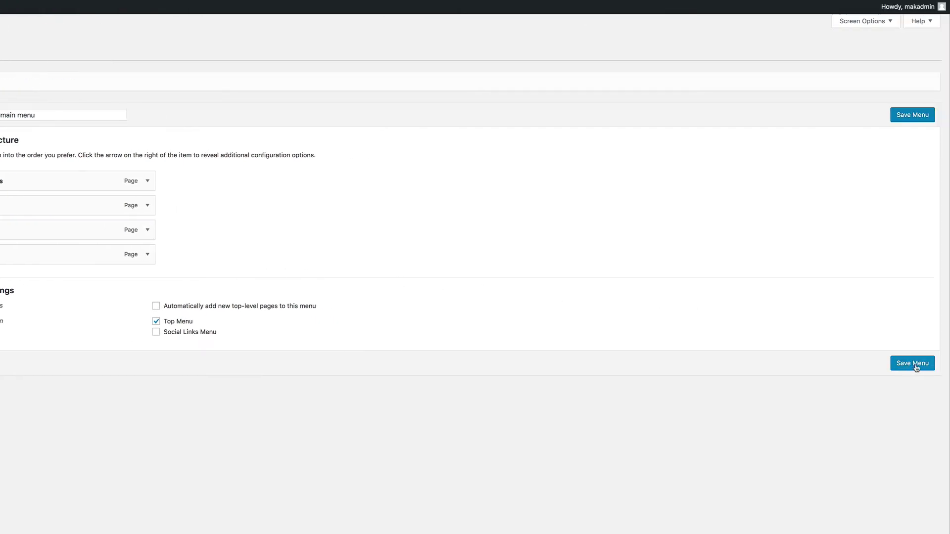
pyautogui.click(915, 365)
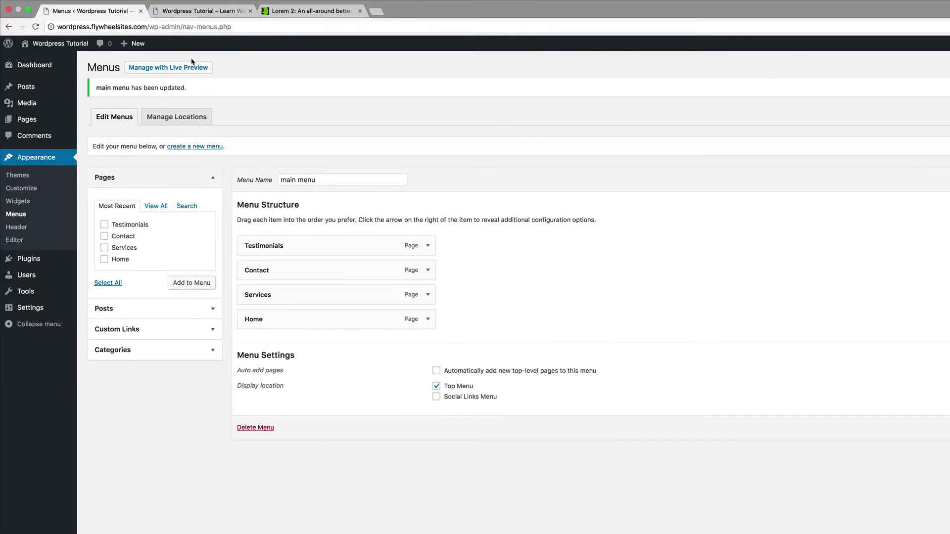
# Step: Reload the live front page to view the new Testimonials, Contact, Services, Home navigation bar
pyautogui.click(204, 12)
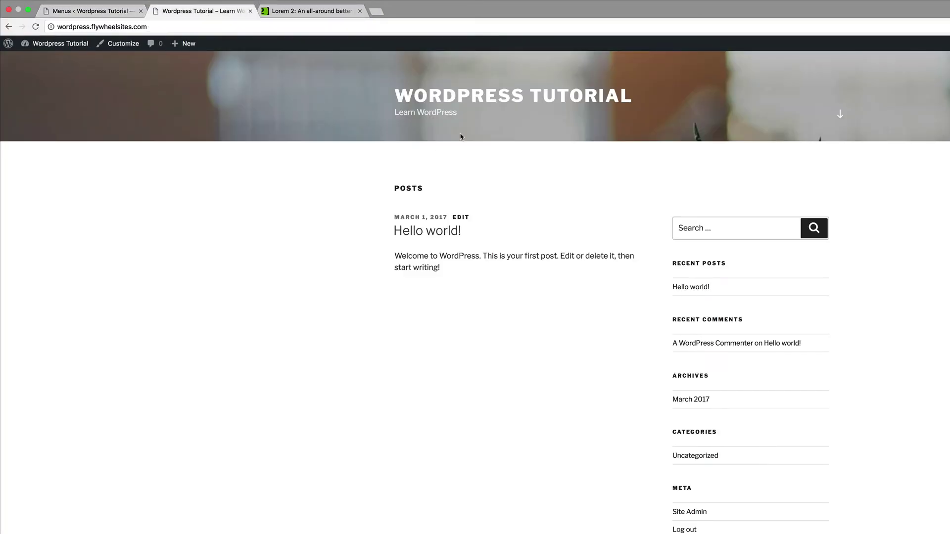
pyautogui.click(35, 27)
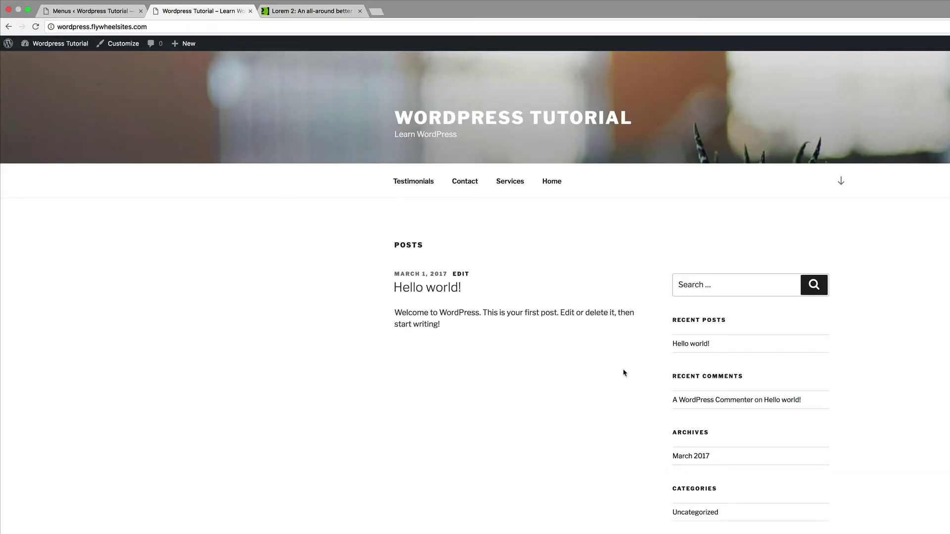
pyautogui.scroll(-2, 591, 433)
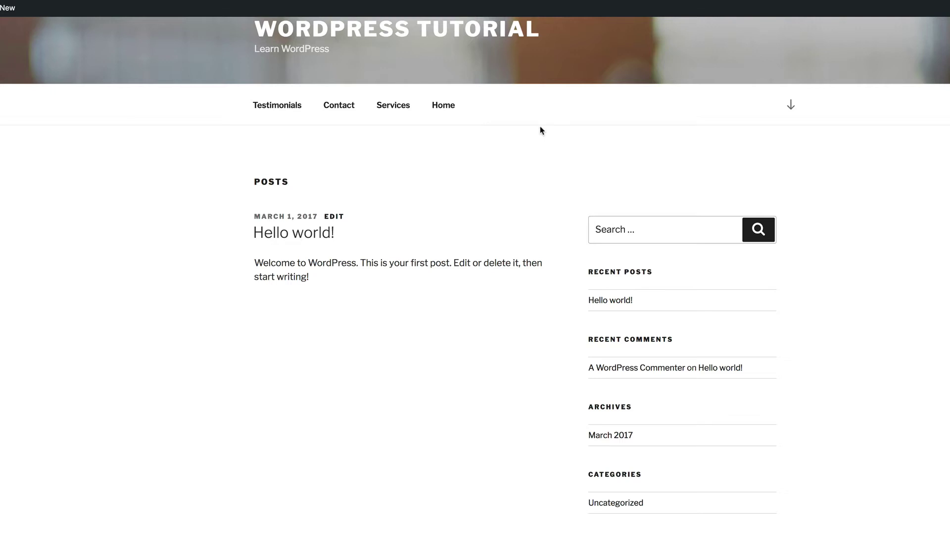
# Step: Drag Home to the top and Contact below Services, giving Home, Testimonials, Services, Contact
pyautogui.click(133, 16)
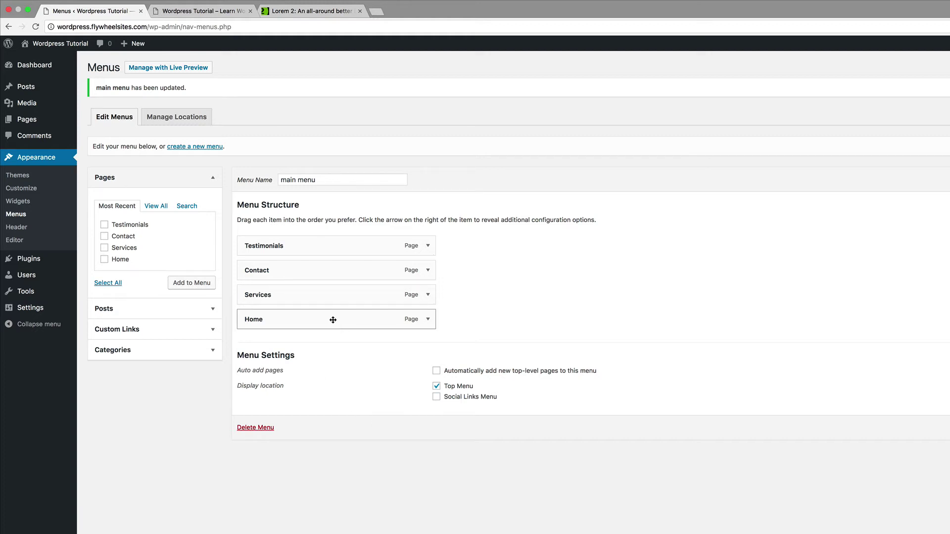
pyautogui.moveTo(333, 321); pyautogui.dragTo(332, 239)
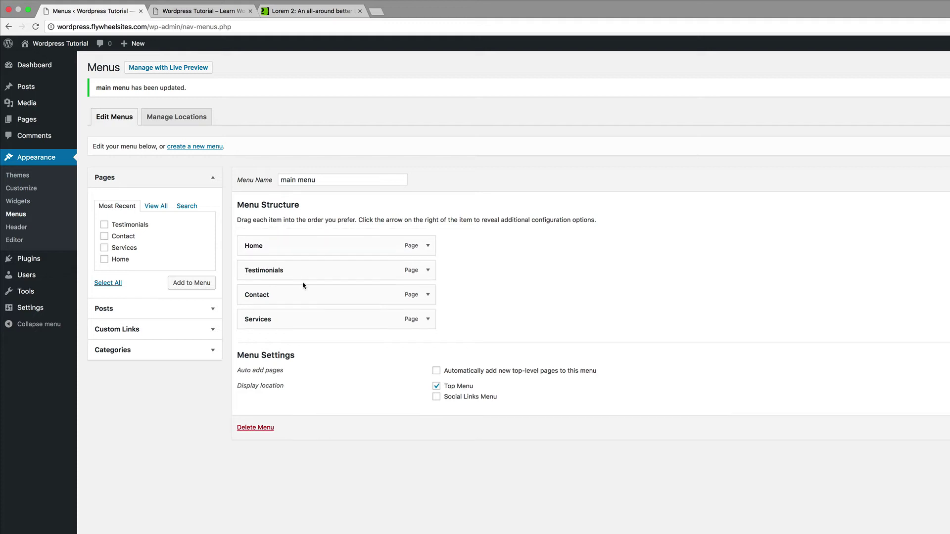
pyautogui.moveTo(293, 294); pyautogui.dragTo(294, 317)
# Step: Reload the live site to confirm the Home, Testimonials, Services, Contact order, then return to the editor
pyautogui.click(216, 12)
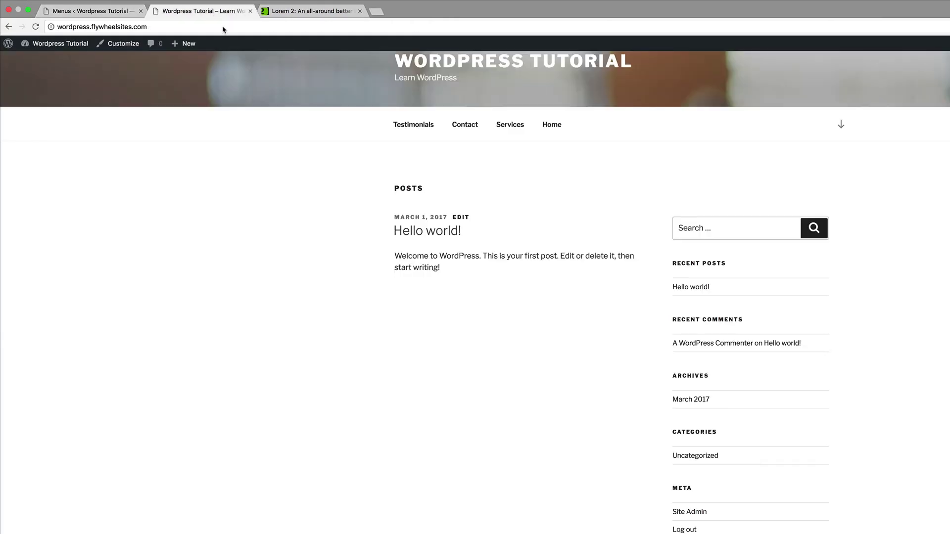
pyautogui.click(35, 26)
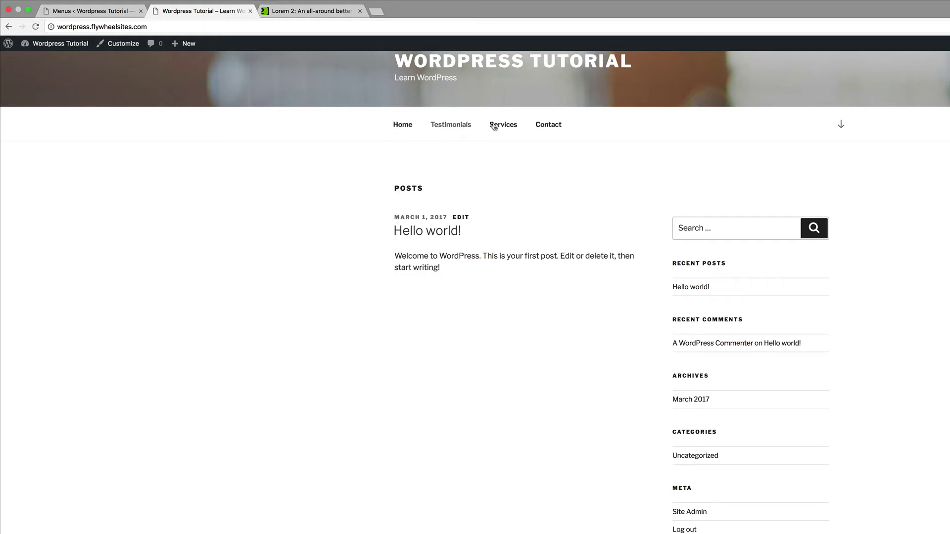
pyautogui.click(113, 12)
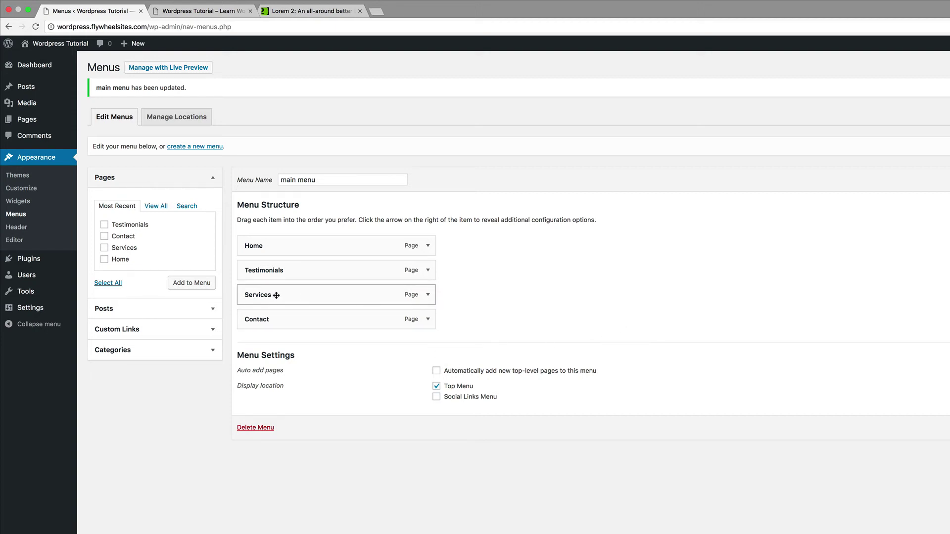
# Step: Nest Services as a sub item under Testimonials and save main menu
pyautogui.moveTo(277, 296); pyautogui.dragTo(303, 296)
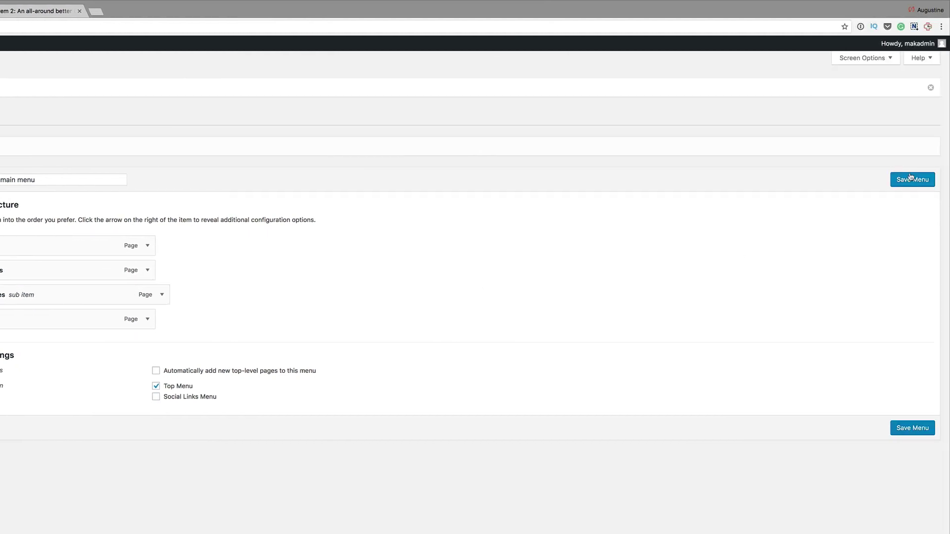
pyautogui.click(910, 181)
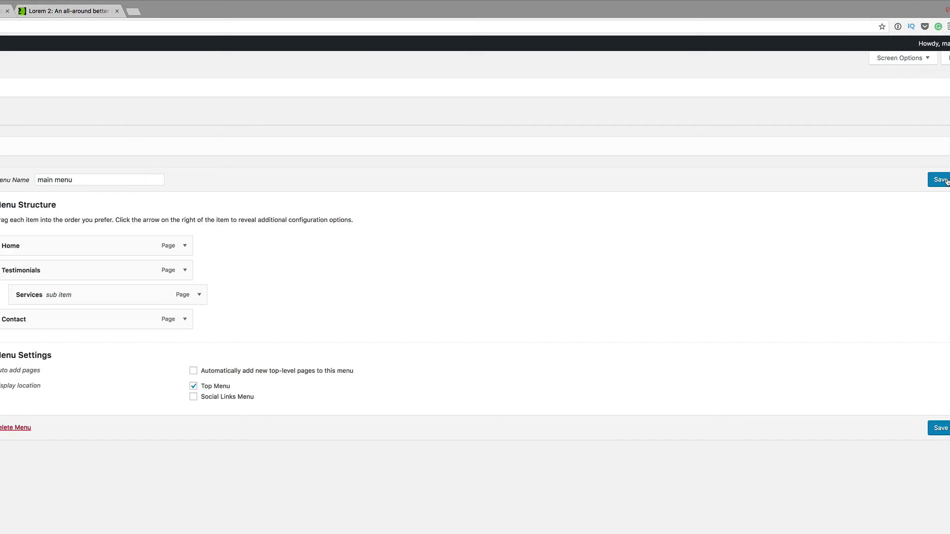
pyautogui.click(200, 11)
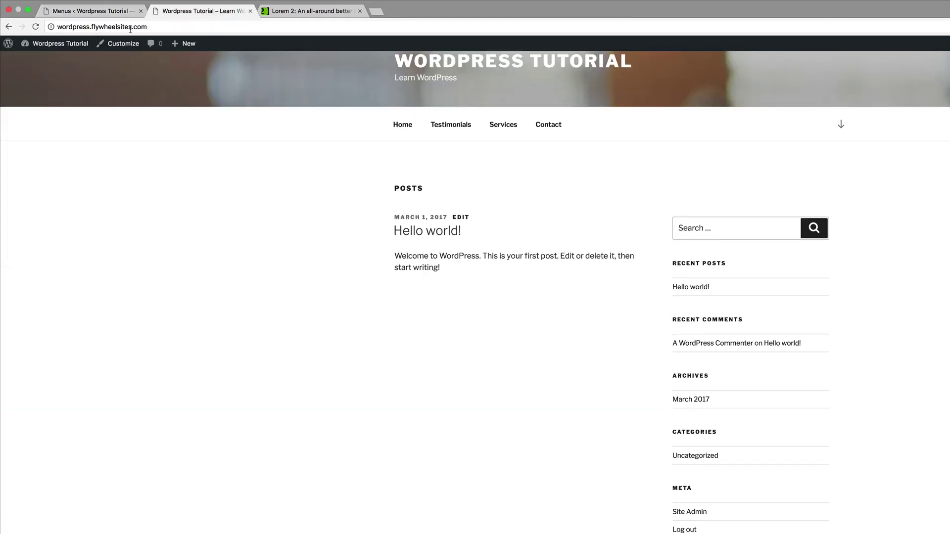
# Step: Verify Services drops down under Testimonials on the live site, then nest Contact under Testimonials too
pyautogui.click(35, 26)
pyautogui.moveTo(482, 125)
pyautogui.click(111, 12)
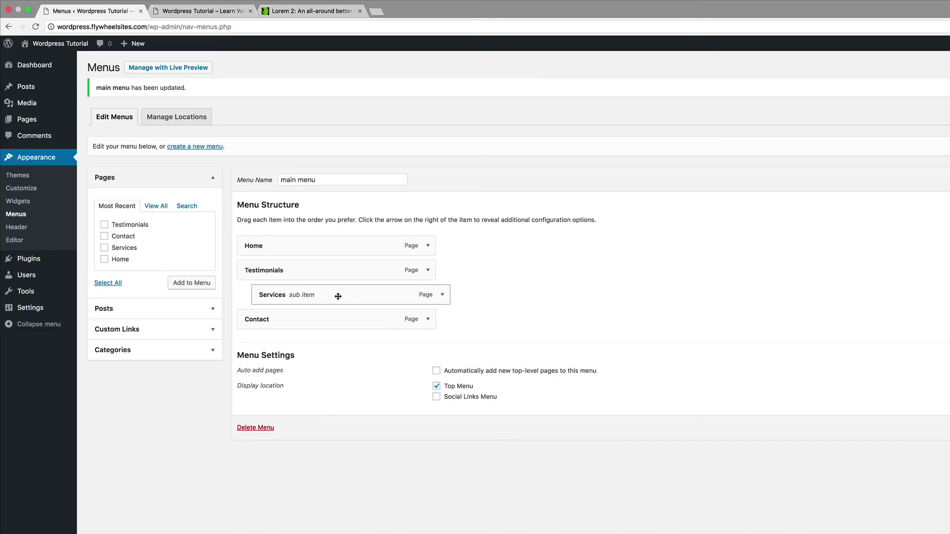
pyautogui.moveTo(276, 324); pyautogui.dragTo(301, 324)
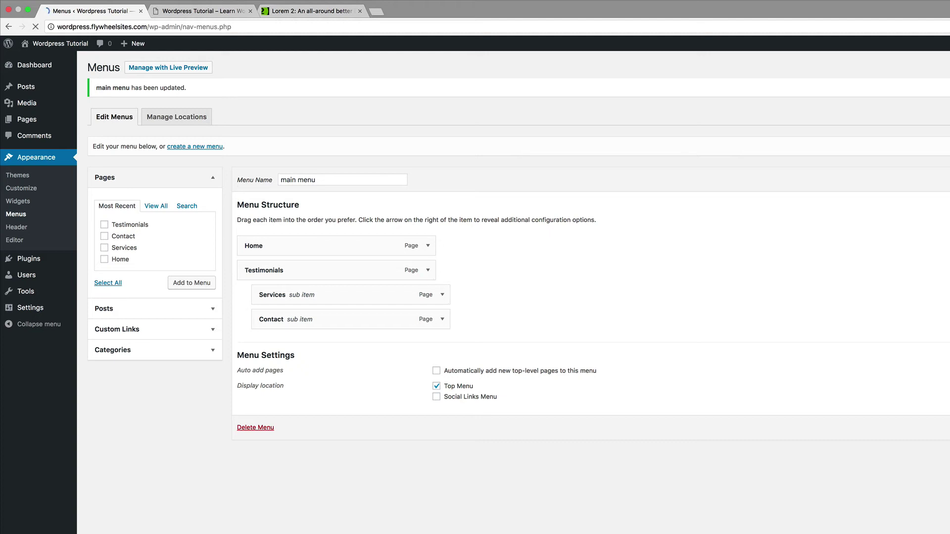
pyautogui.click(224, 11)
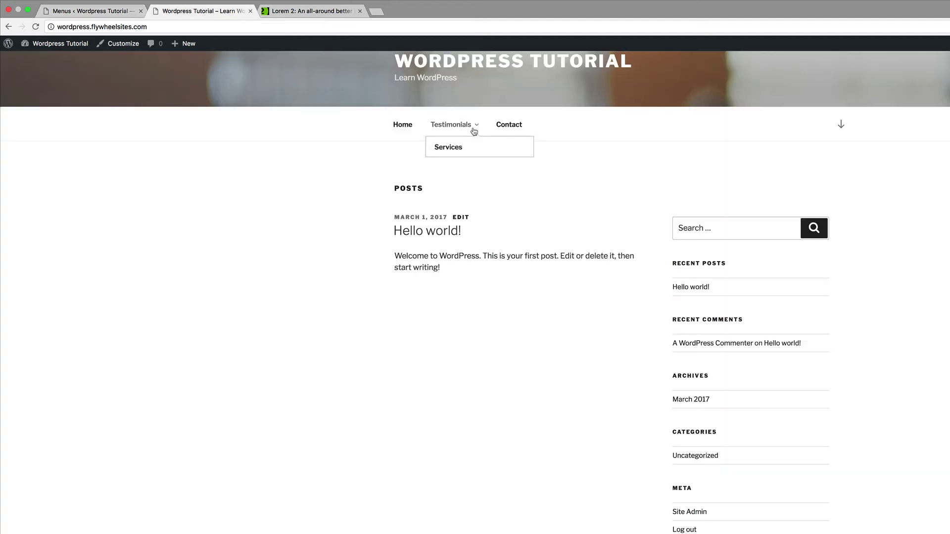
# Step: Move Contact and Services back to the top level of the main menu
pyautogui.click(122, 12)
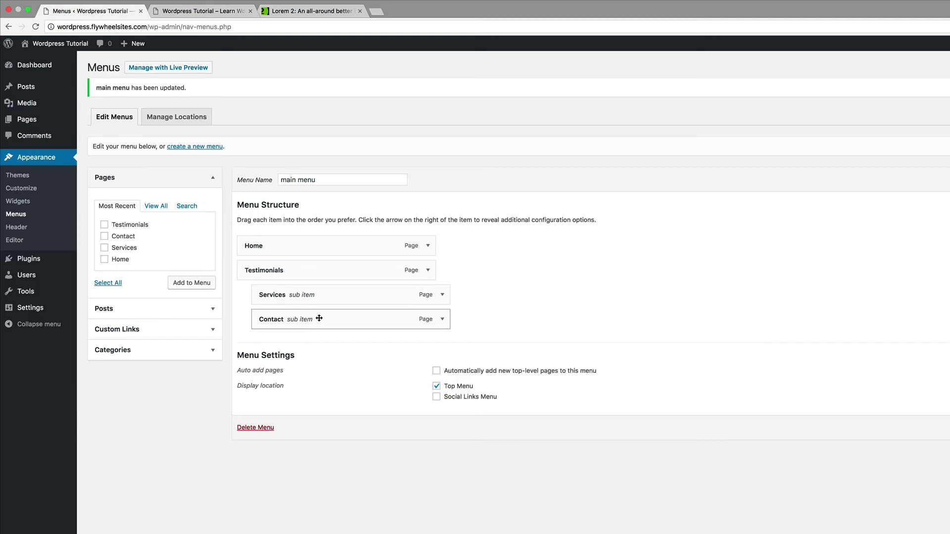
pyautogui.moveTo(322, 319); pyautogui.dragTo(285, 318)
pyautogui.moveTo(362, 294); pyautogui.dragTo(316, 295)
# Step: Save the menu and reload the live site to show Home, Testimonials, Services, Contact flat
pyautogui.click(909, 182)
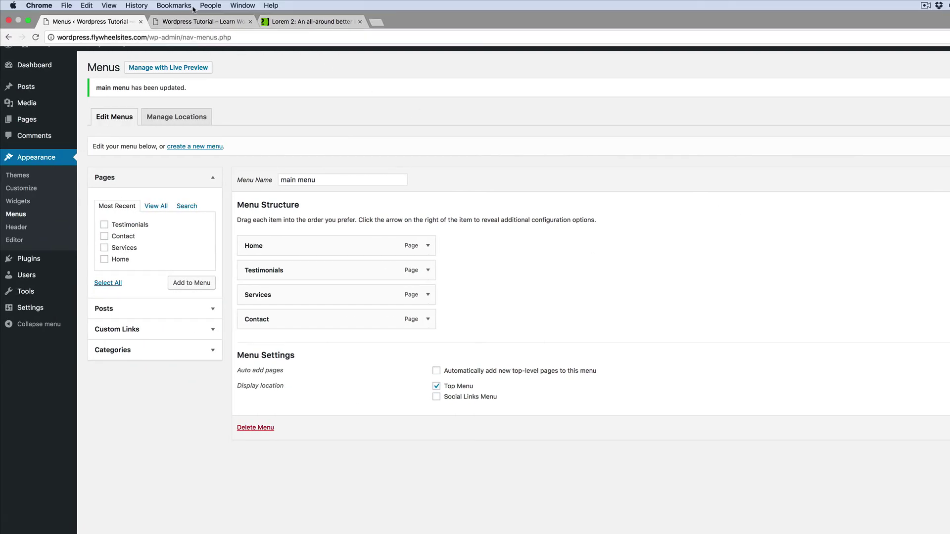
pyautogui.click(193, 21)
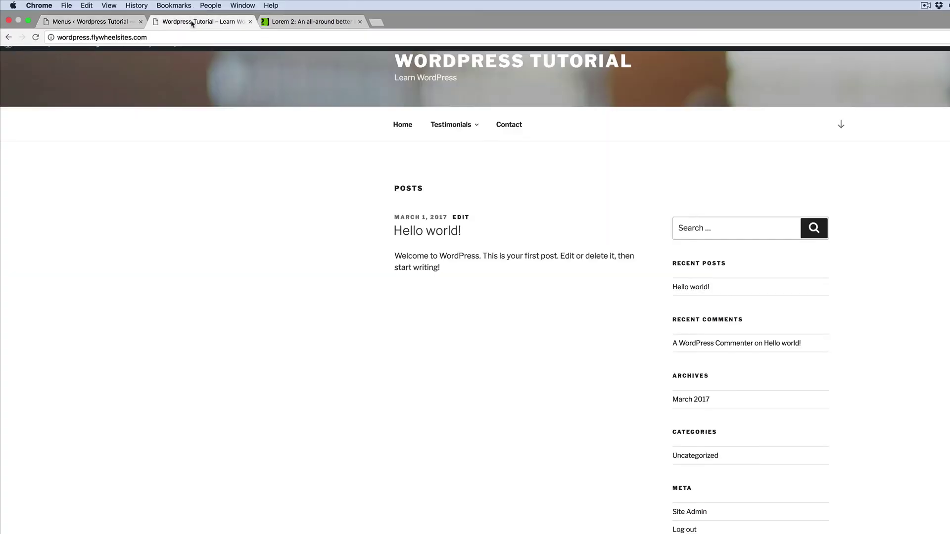
pyautogui.click(36, 28)
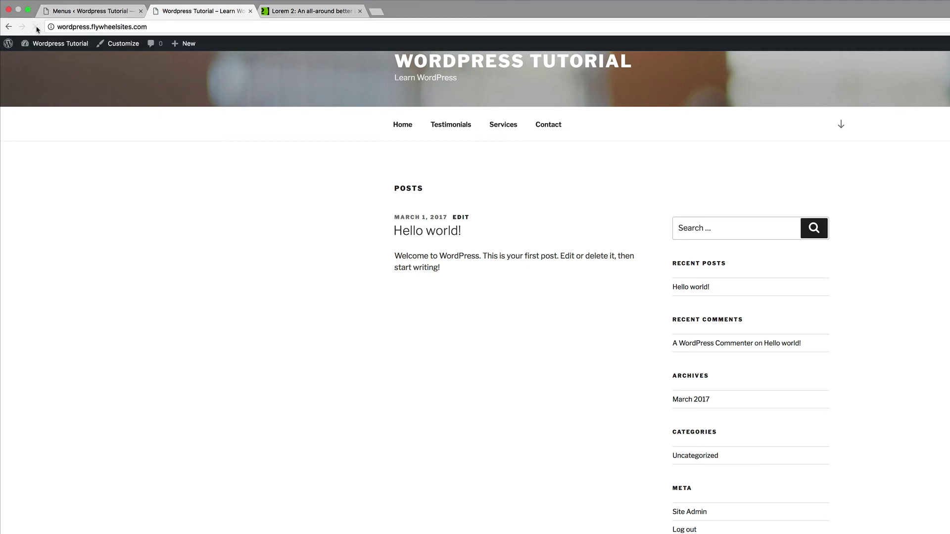
# Step: Add a custom link with URL diviuniversity.com and link text 'Free Courses' to the main menu
pyautogui.click(91, 11)
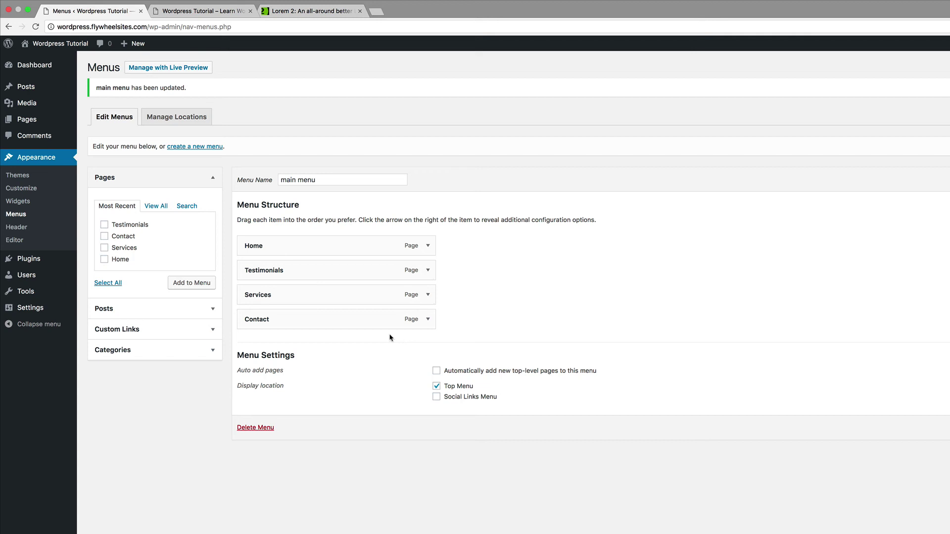
pyautogui.click(192, 331)
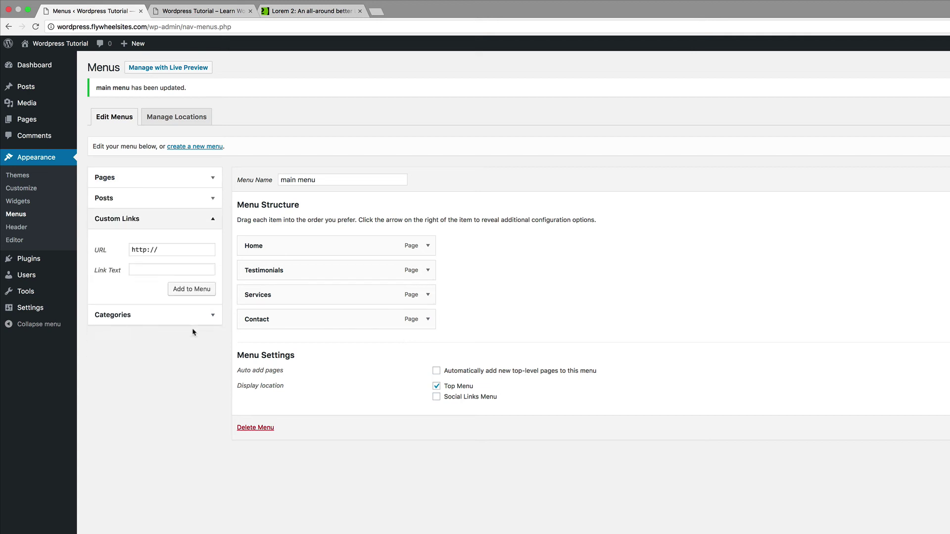
pyautogui.click(185, 249)
pyautogui.write('diviuni')
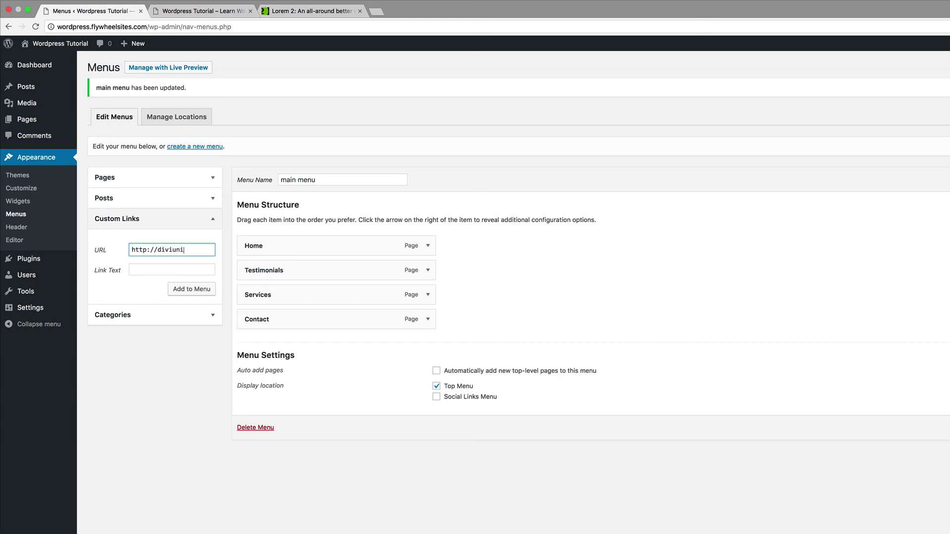
pyautogui.write('versity.com')
pyautogui.click(163, 269)
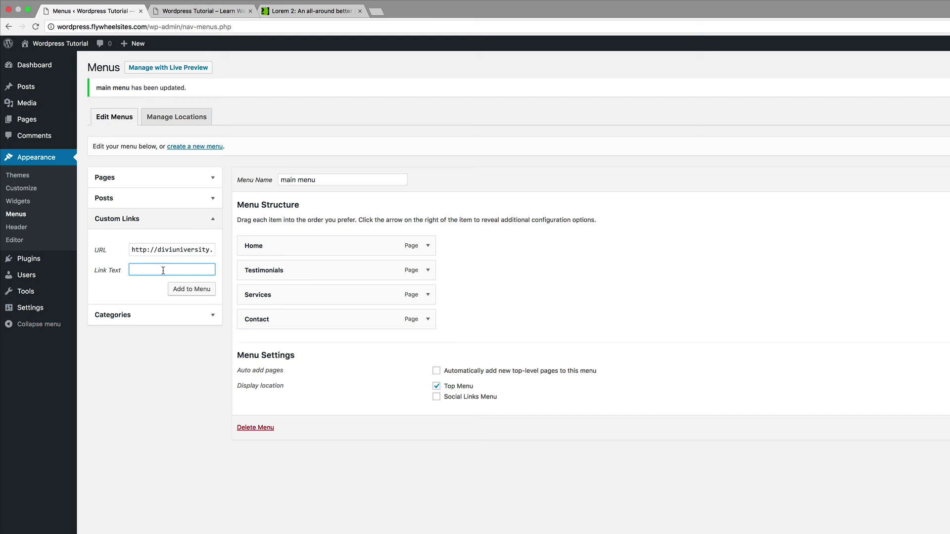
pyautogui.write('Free Courses')
pyautogui.click(193, 290)
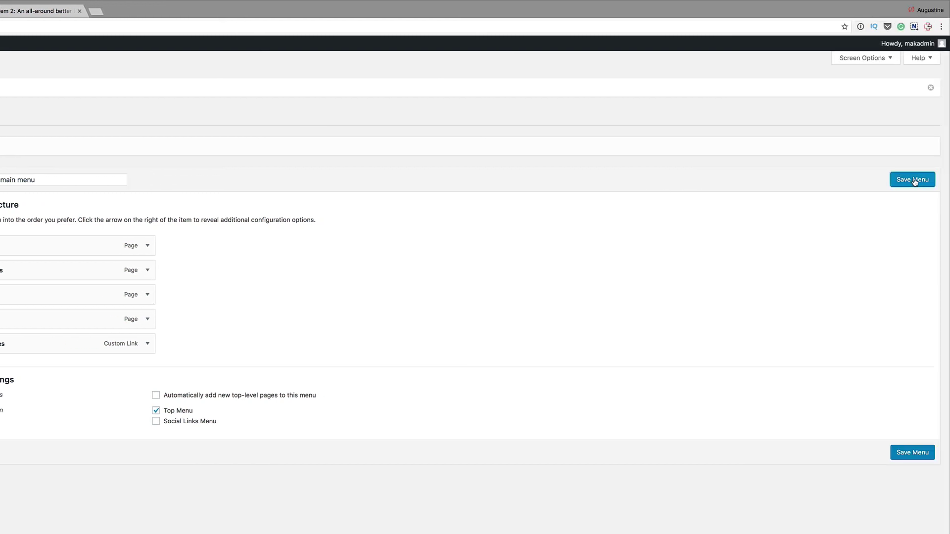
# Step: Save the menu and reload the live site so Free Courses appears in the navigation
pyautogui.click(915, 181)
pyautogui.click(189, 11)
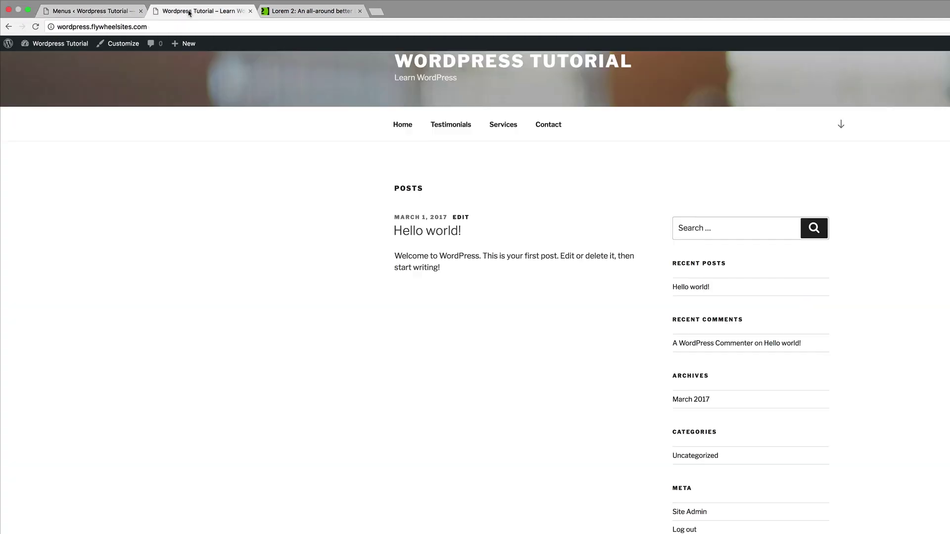
pyautogui.click(36, 28)
# Step: Follow the Free Courses link to confirm it opens Divi University, then return to the menu editor
pyautogui.click(617, 126)
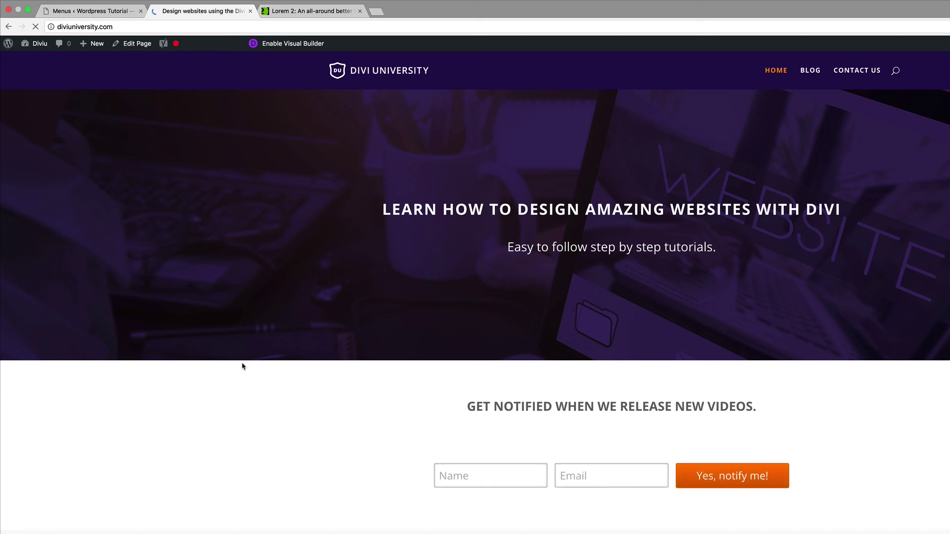
pyautogui.scroll(-5, 252, 369)
pyautogui.scroll(5, 253, 369)
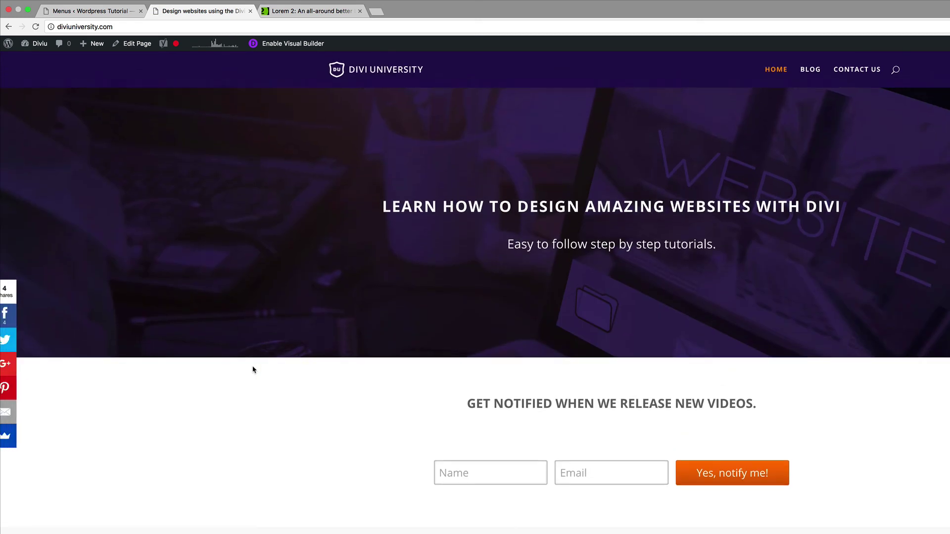
pyautogui.click(109, 11)
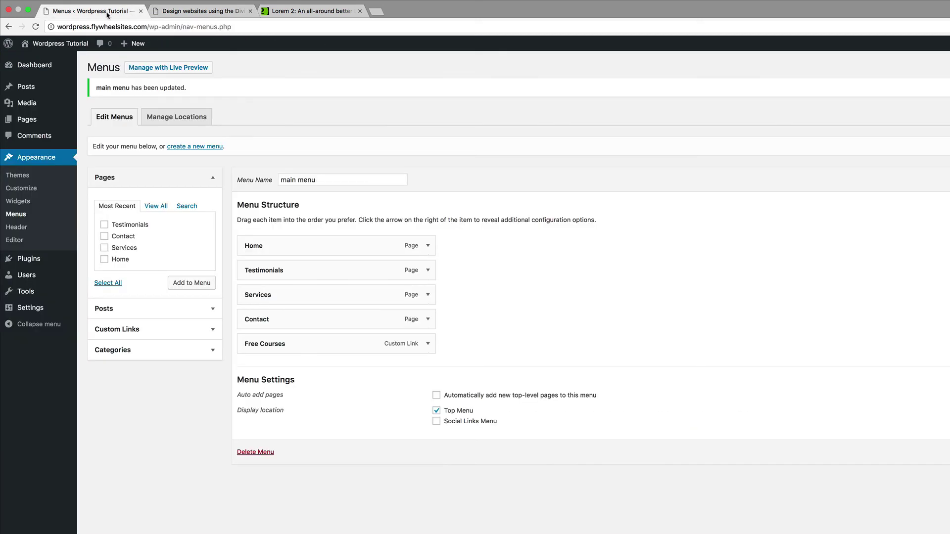